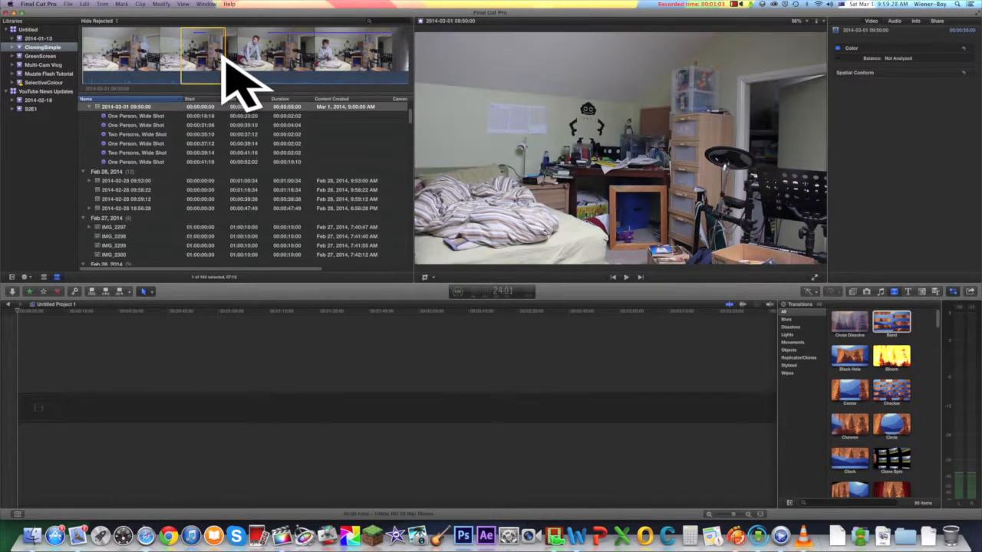
key("o")
key("e")
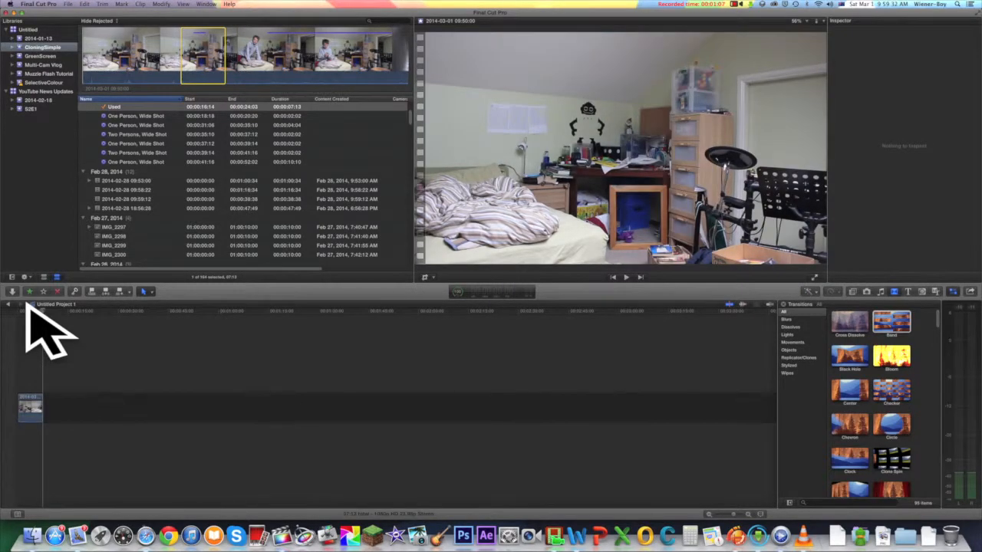
left_click_drag(29, 304, 14, 304)
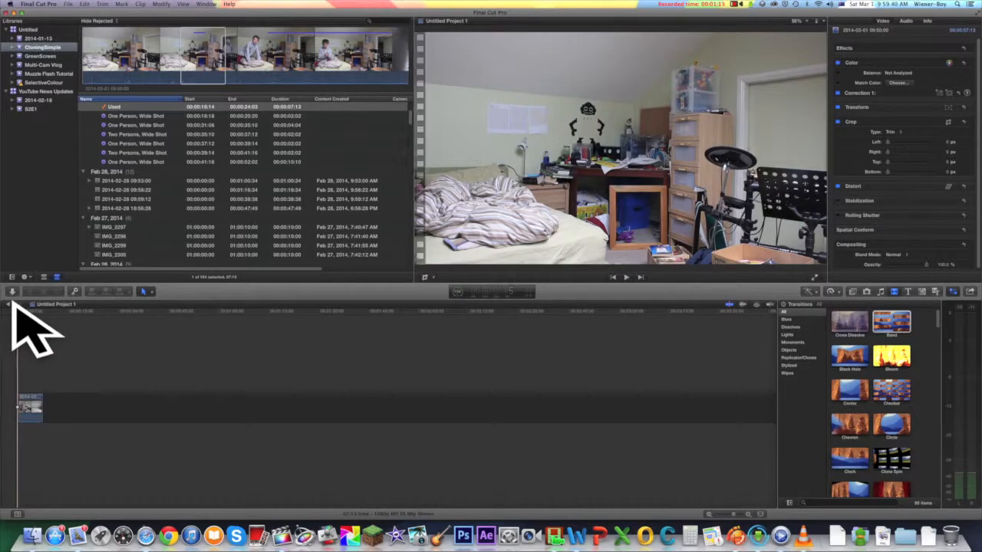
key("space")
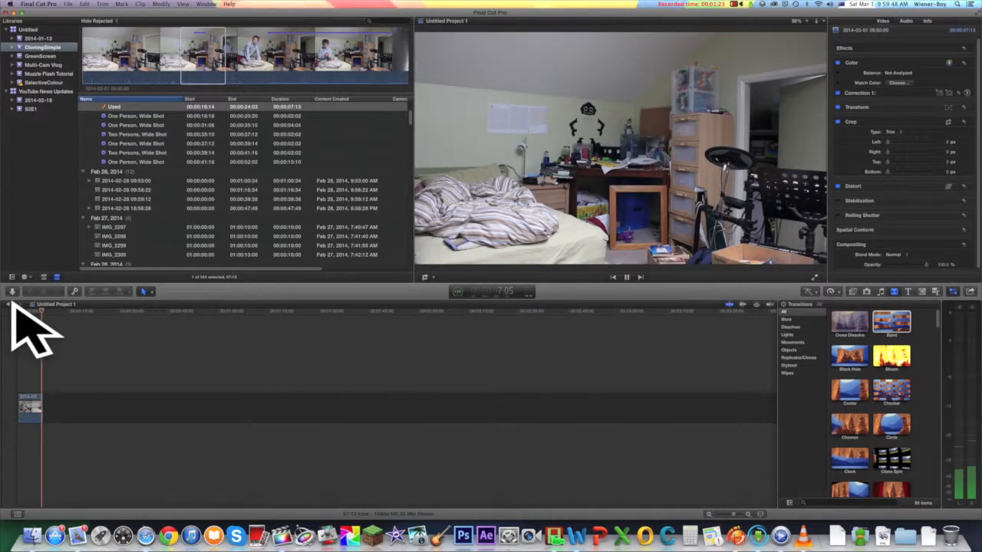
key("Home")
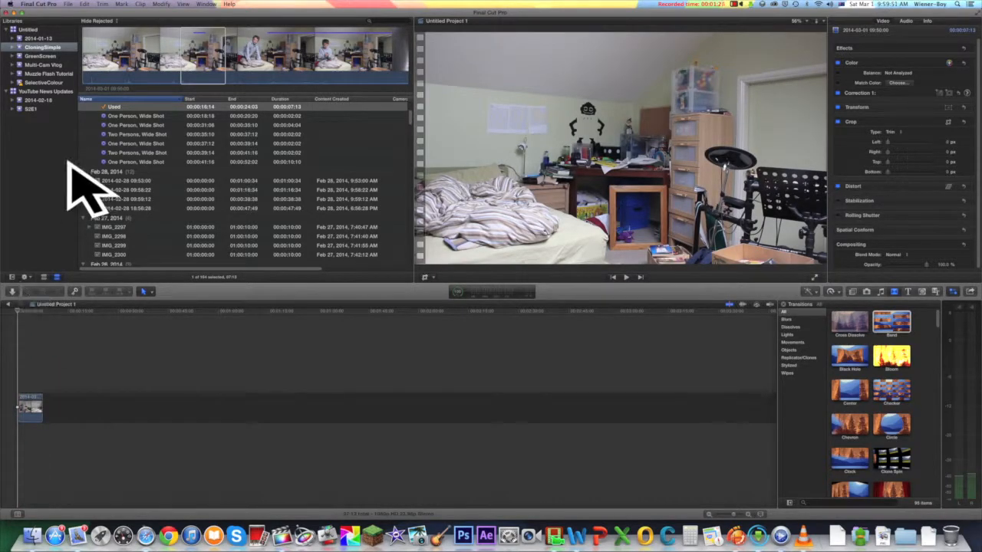
Step: Mark the range 00:00:44:03 to 00:00:51:01 of the same source clip, with the boy on the bed, and append it to the timeline
left_click(261, 45)
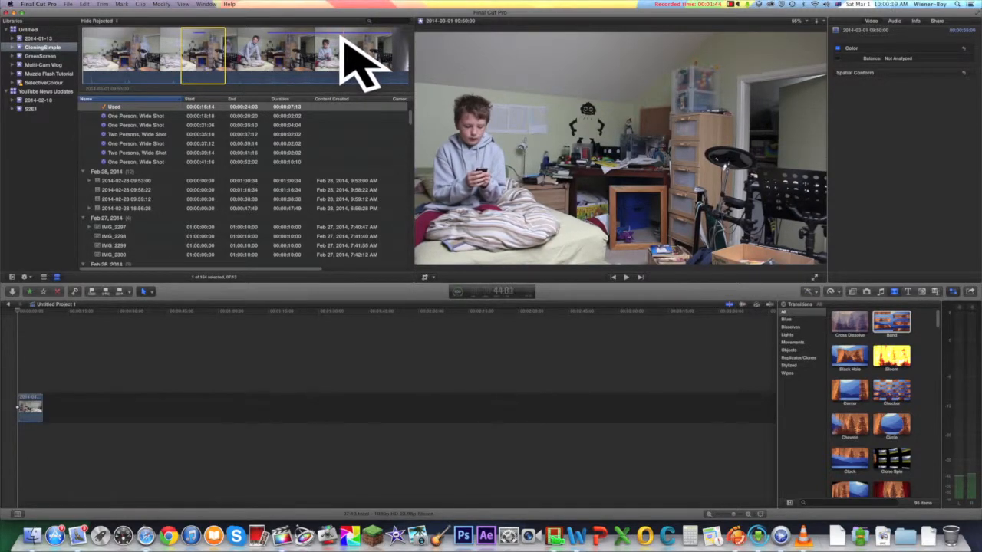
key("i")
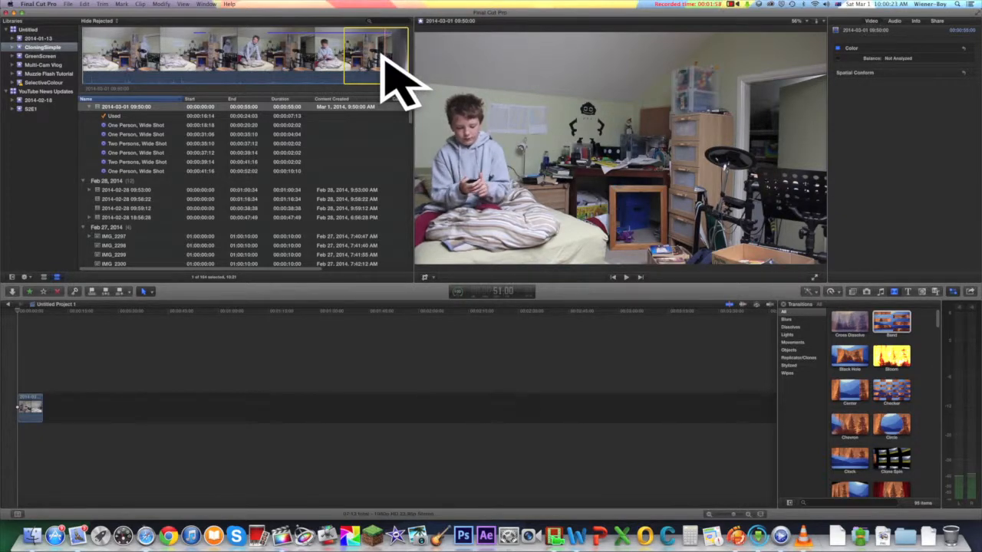
key("o")
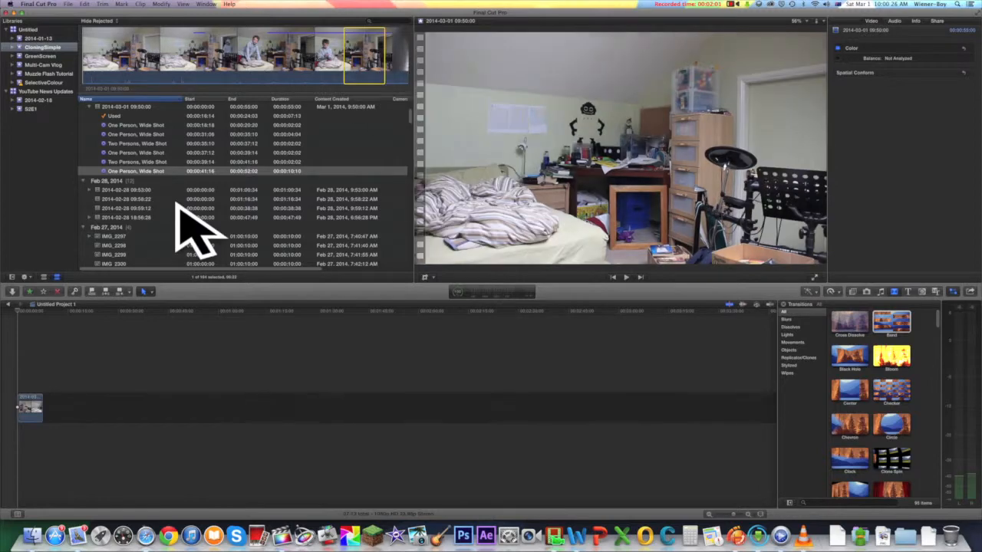
left_click(64, 312)
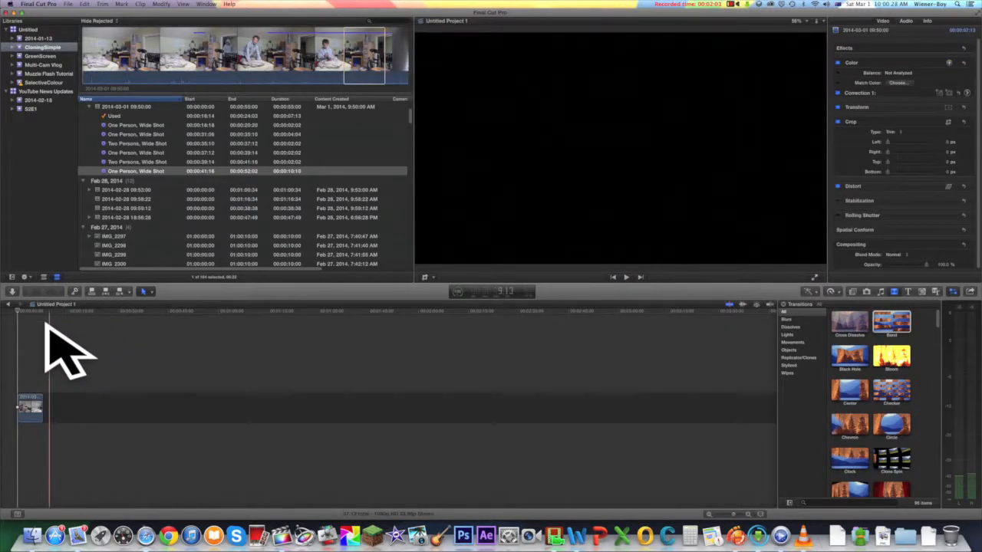
key("e")
Step: Try to stack the first timeline clip above the second by lifting it and deleting the gap, and clear the timeline
mouse_move(30, 400)
left_mouse_down()
mouse_move(37, 376)
mouse_move(35, 393)
left_mouse_up()
left_click(23, 398)
key("super+4")
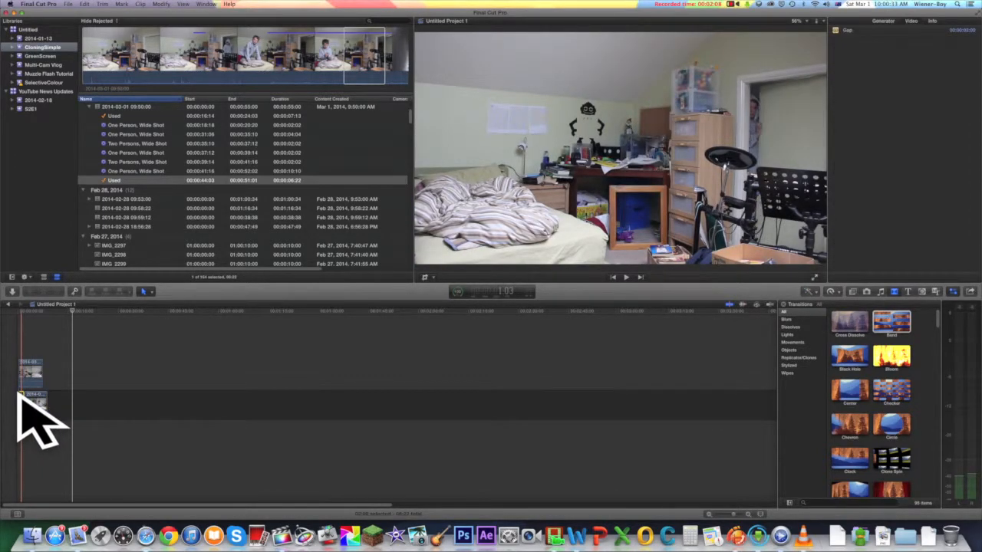
key("Delete")
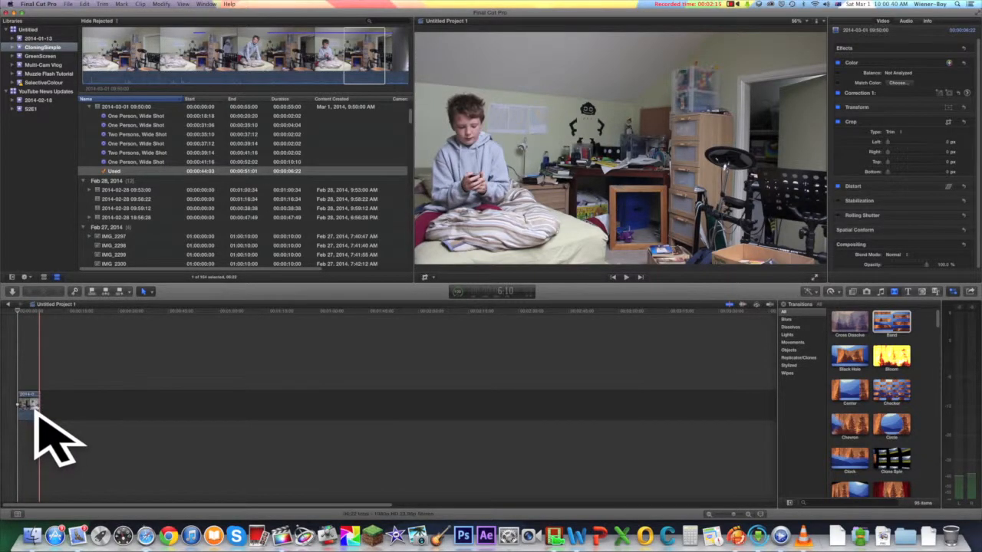
left_click(28, 401)
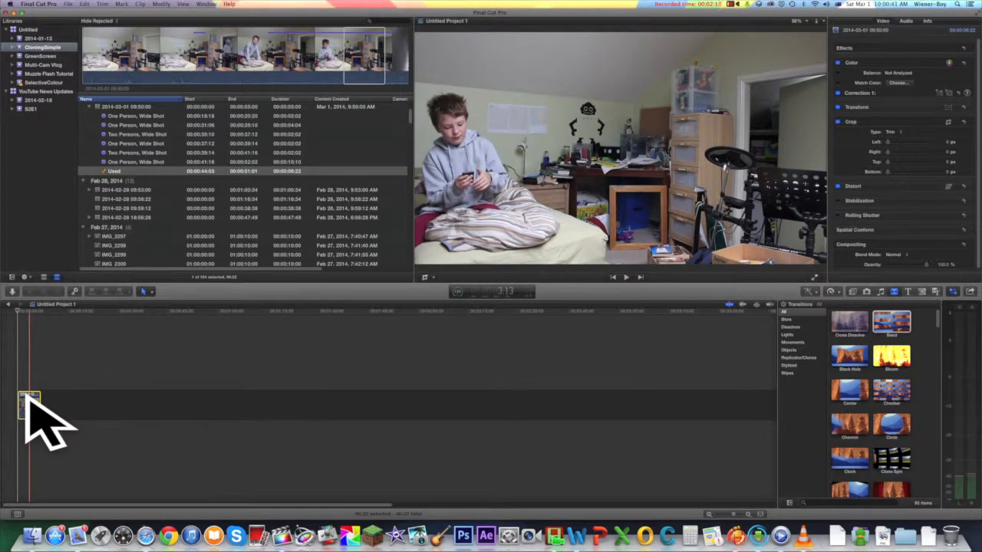
key("Delete")
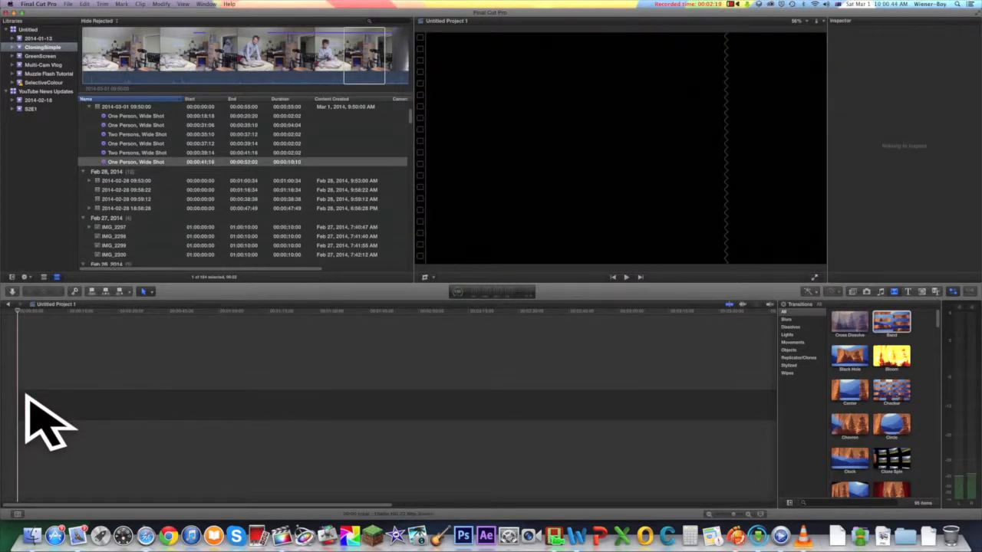
Step: Open the existing Untitled Project containing the two stacked clips, preview it, and set the upper clip's opacity to 100%
scroll(232, 107, "up", 3)
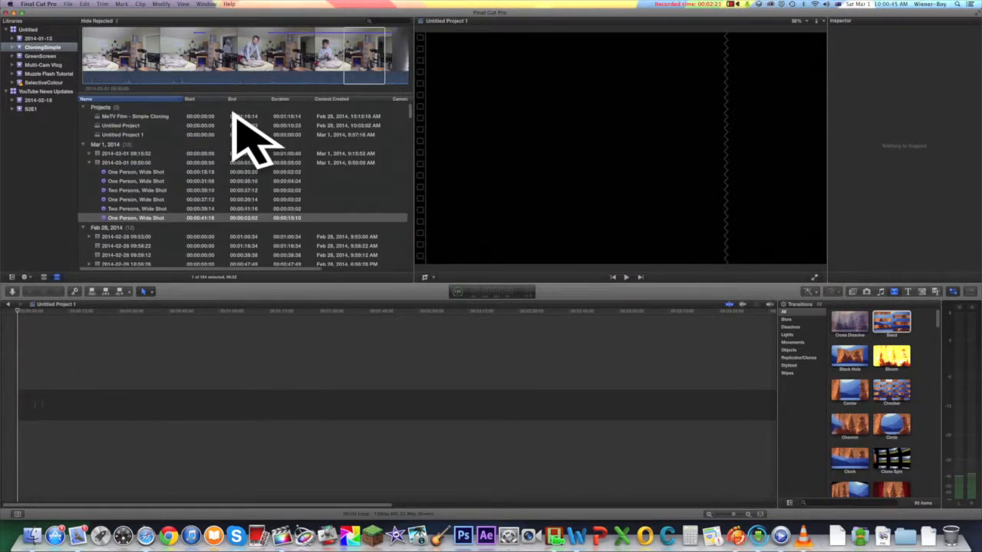
double_click(126, 125)
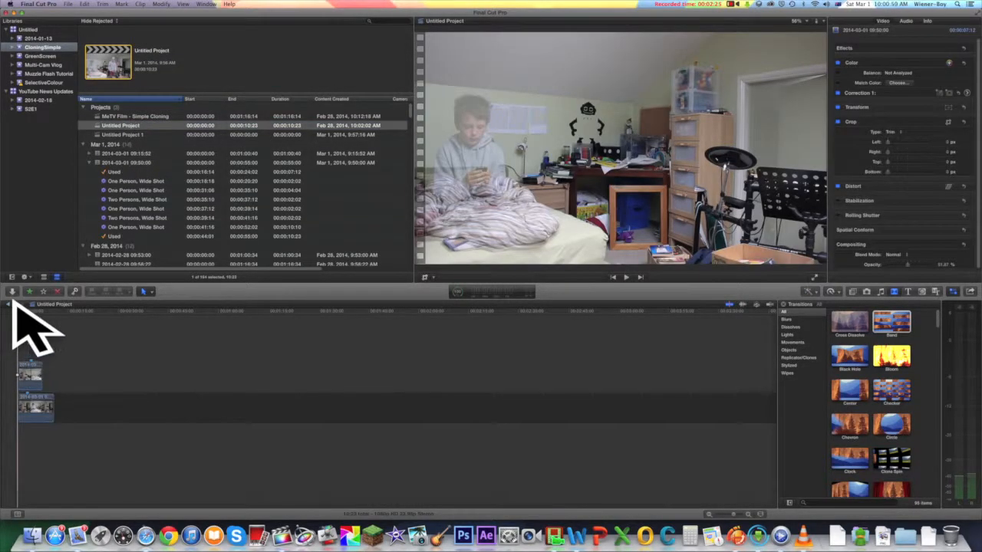
key("space")
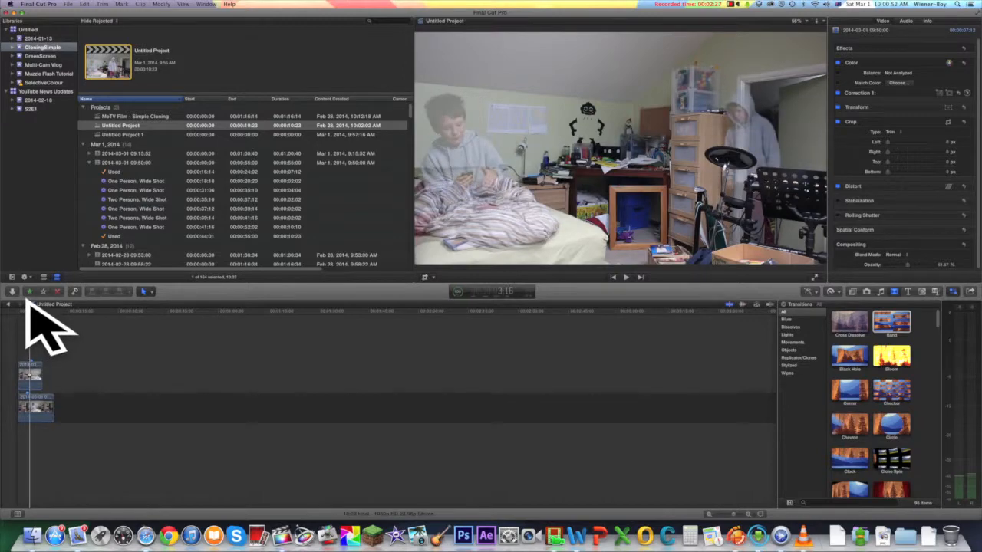
left_click_drag(24, 302, 1, 304)
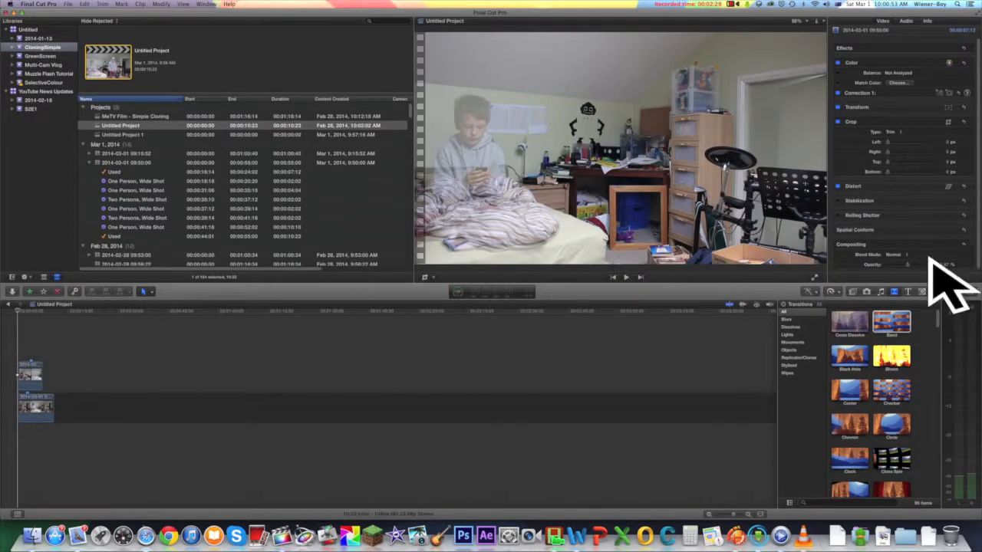
left_click_drag(908, 265, 927, 265)
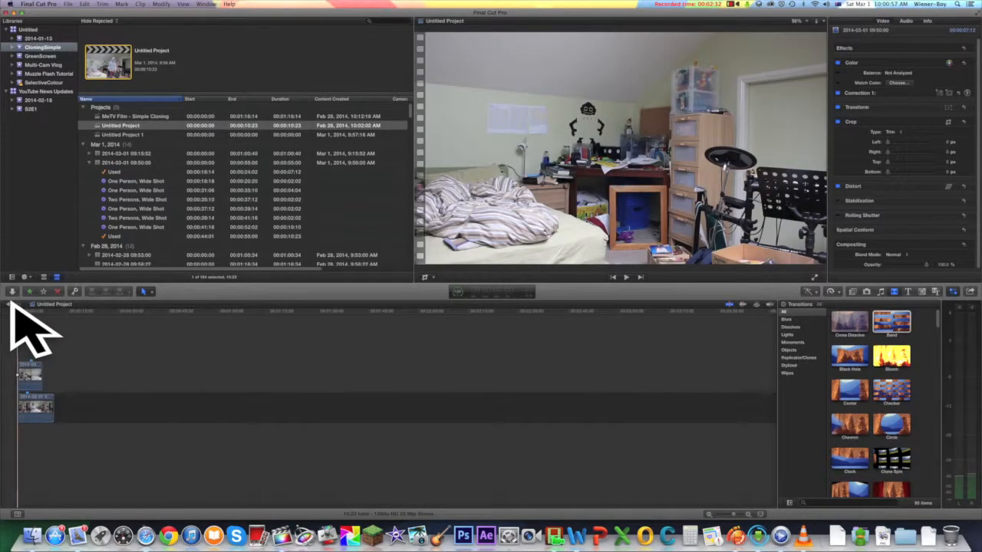
Step: Play the stacked clips from the start at full opacity and return to the beginning of the timeline
key("space")
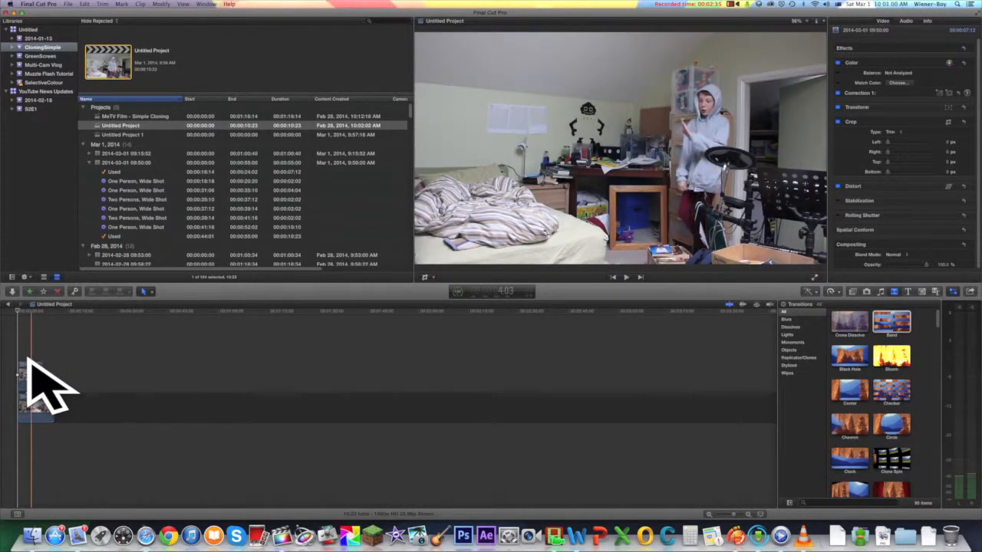
key("space")
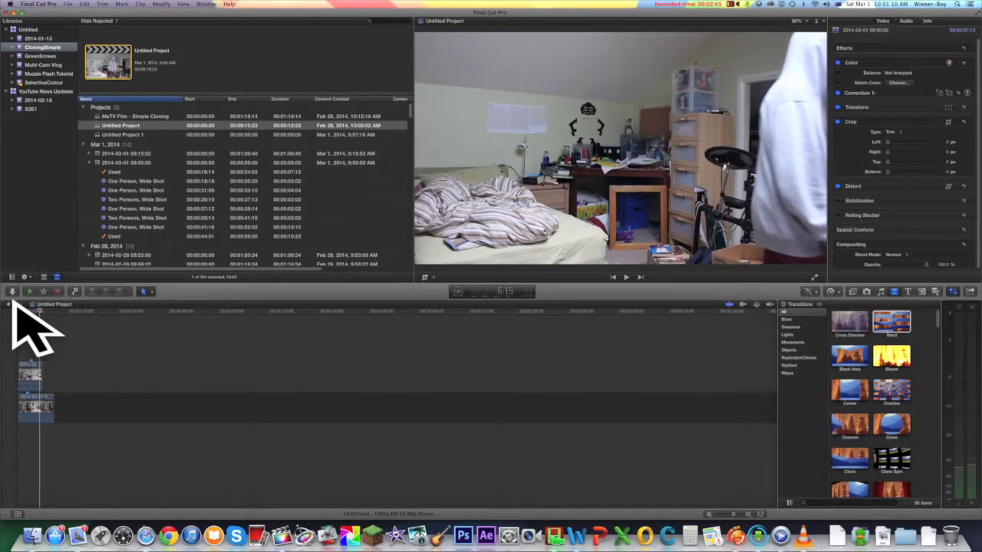
key("Home")
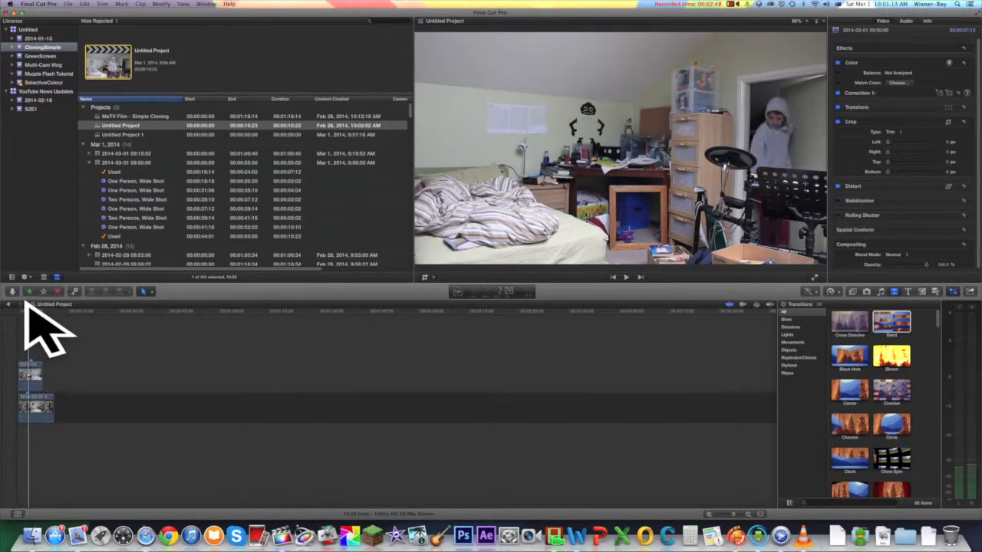
key("Home")
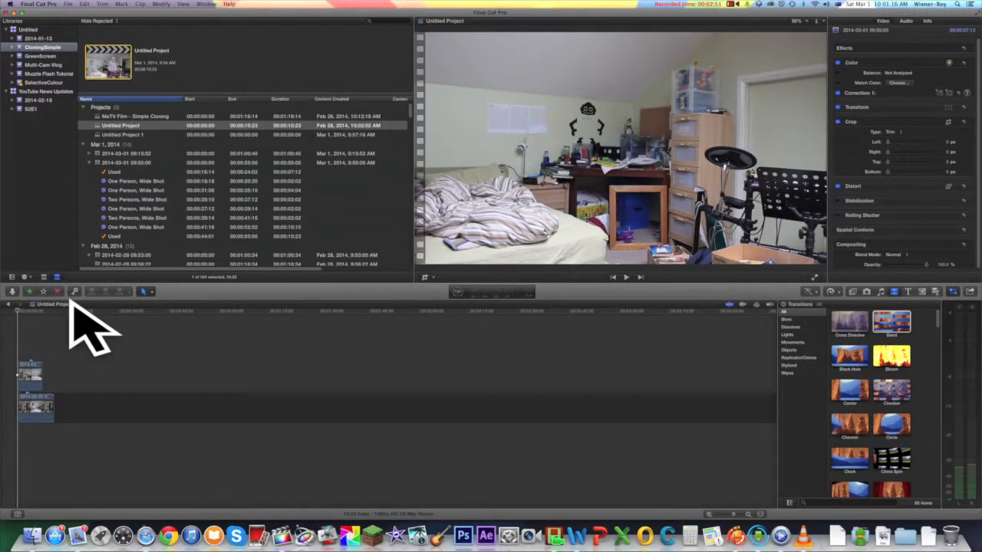
Step: Lower the upper clip's opacity to about 50% and review the overlap and the end of the lower clip
left_click(903, 257)
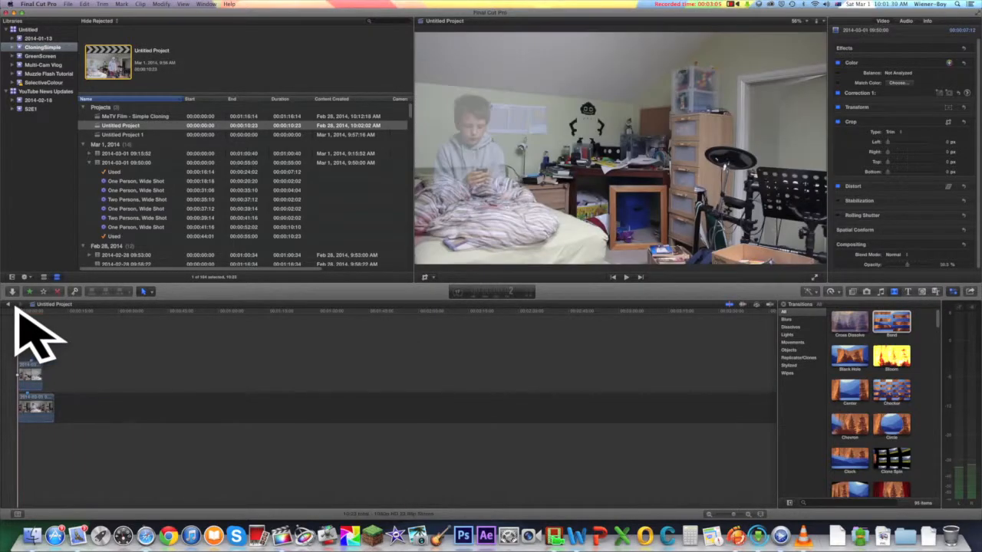
key("space")
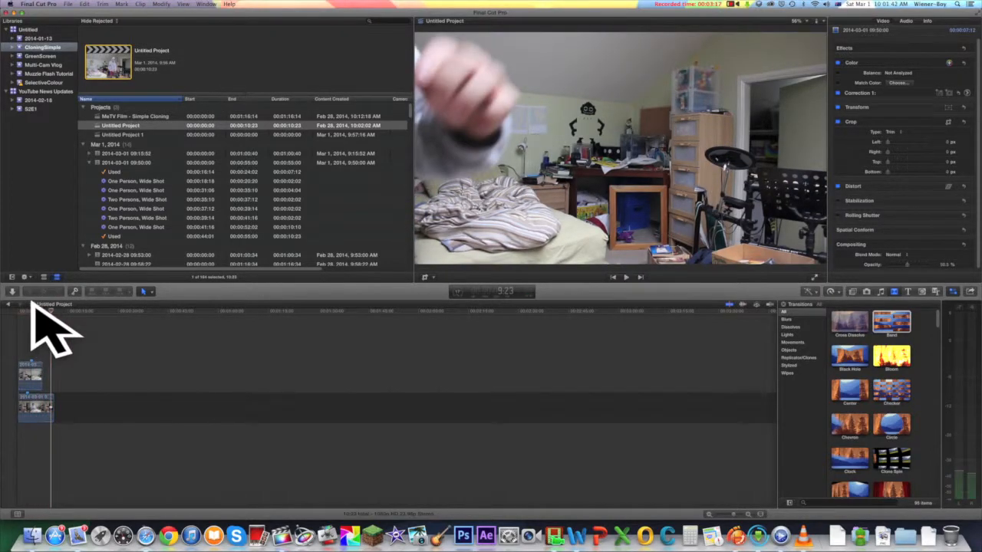
left_click(42, 310)
left_click(46, 310)
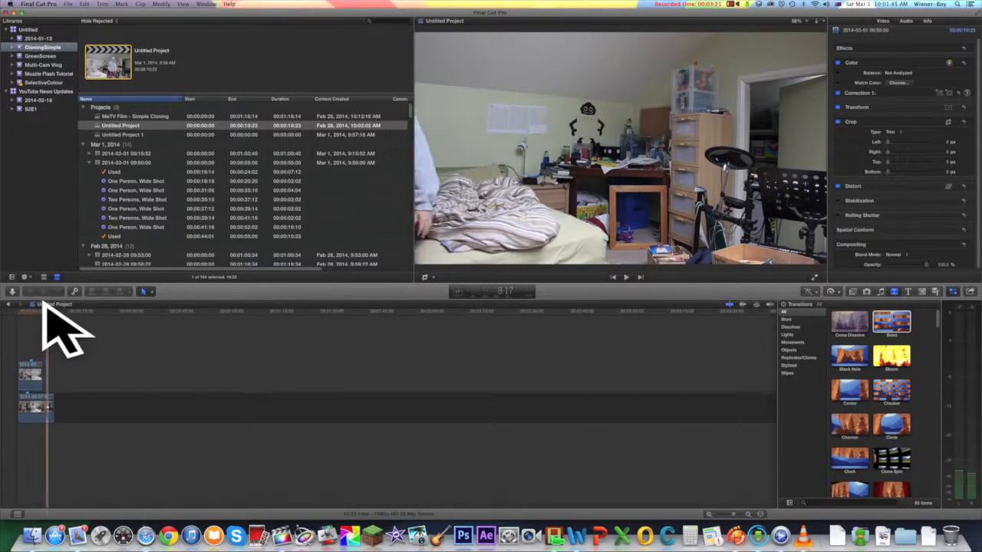
left_click(43, 310)
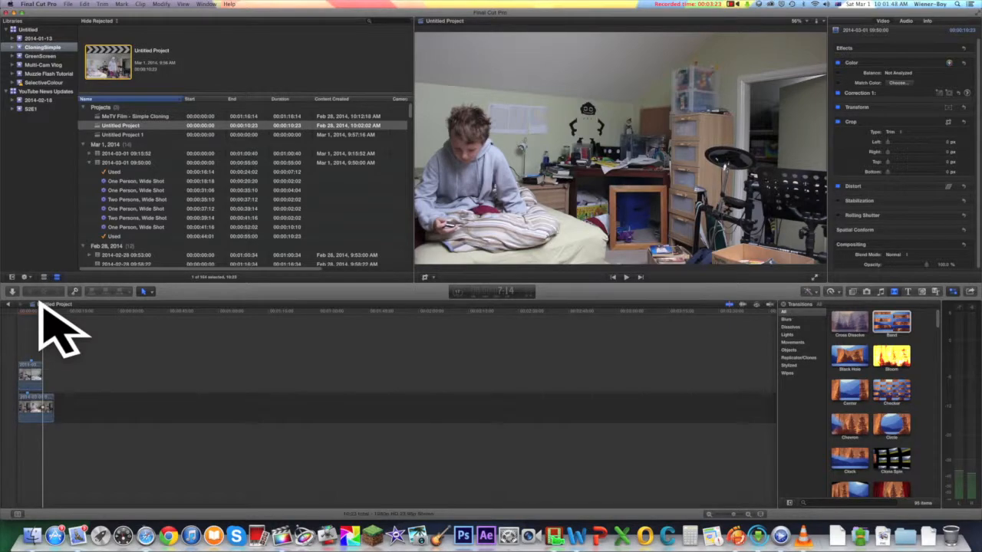
mouse_move(42, 309)
left_mouse_down()
mouse_move(20, 308)
mouse_move(34, 309)
left_mouse_up()
Step: Trim the upper clip's right side by about 1032 px with the Crop tool, so only the bed half remains, and apply it
left_click(27, 370)
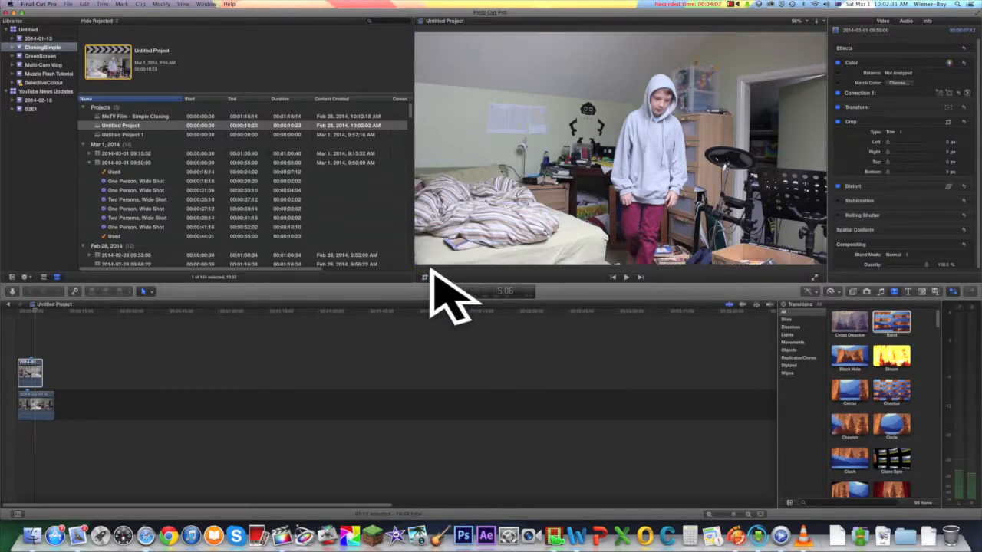
left_click(432, 278)
left_click(441, 296)
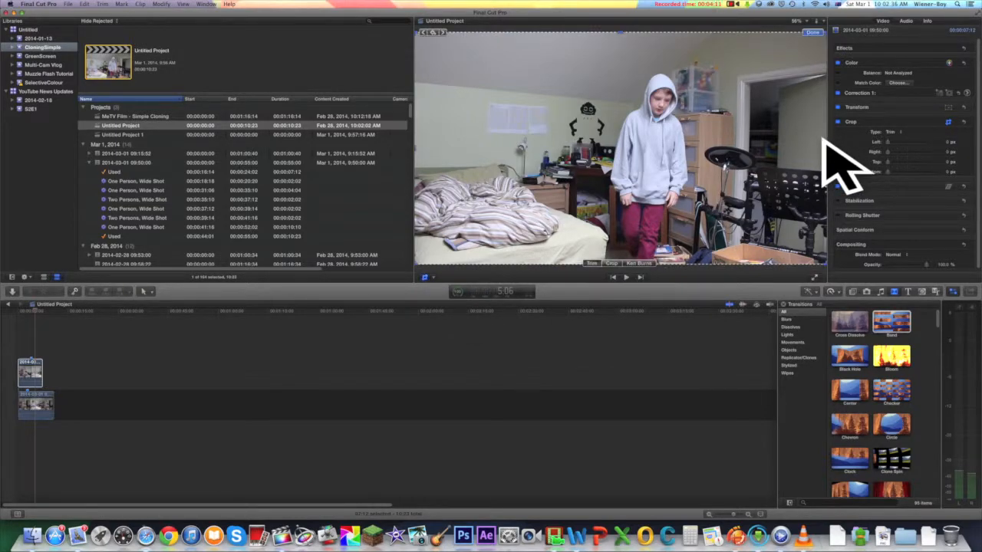
left_click_drag(822, 141, 601, 162)
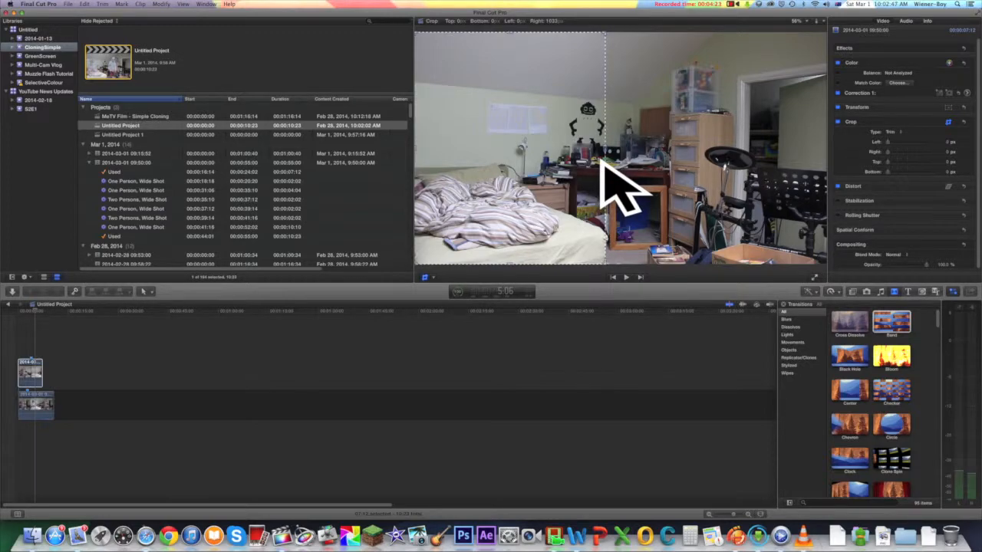
left_click_drag(602, 162, 603, 162)
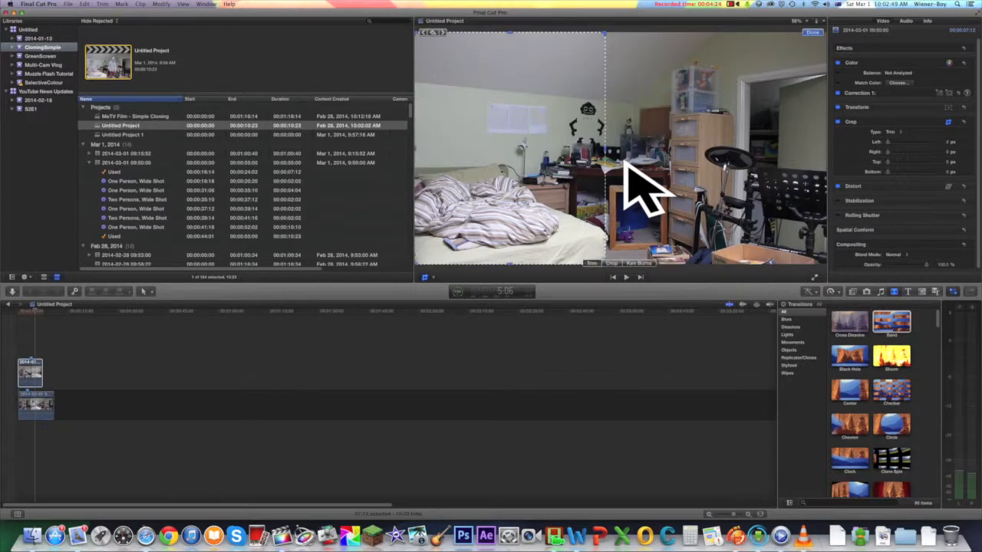
left_click(812, 32)
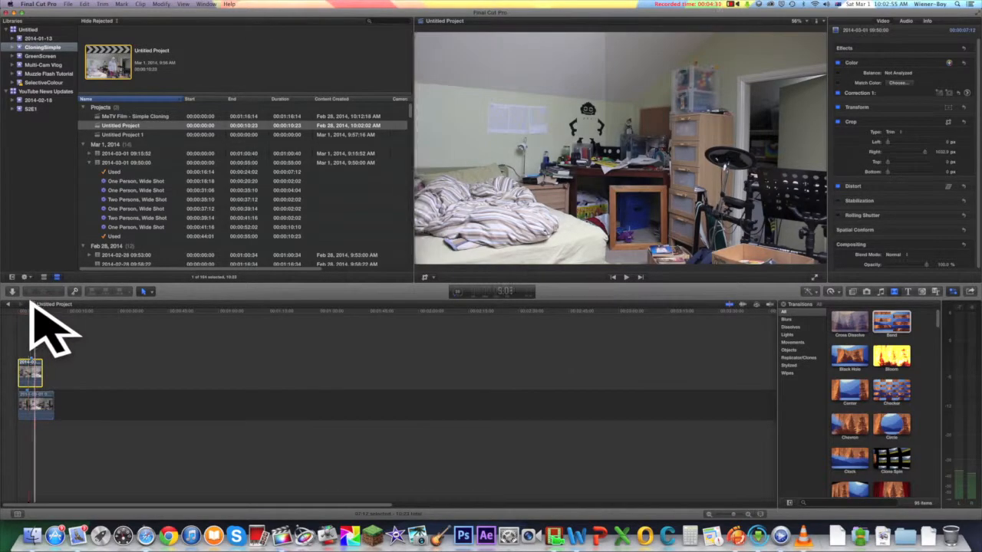
Step: Play the composite from the start to check the crop between the two clips
key("Home")
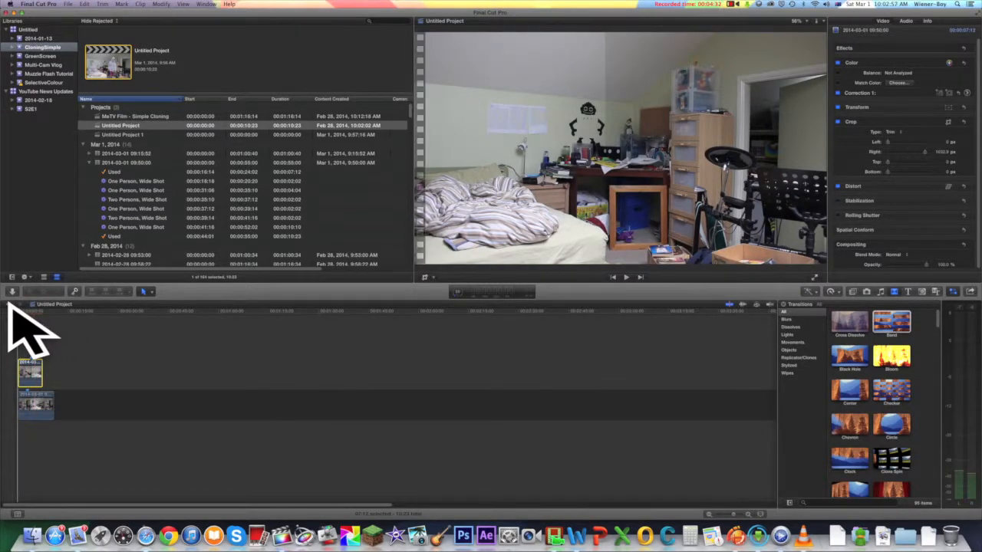
key("space")
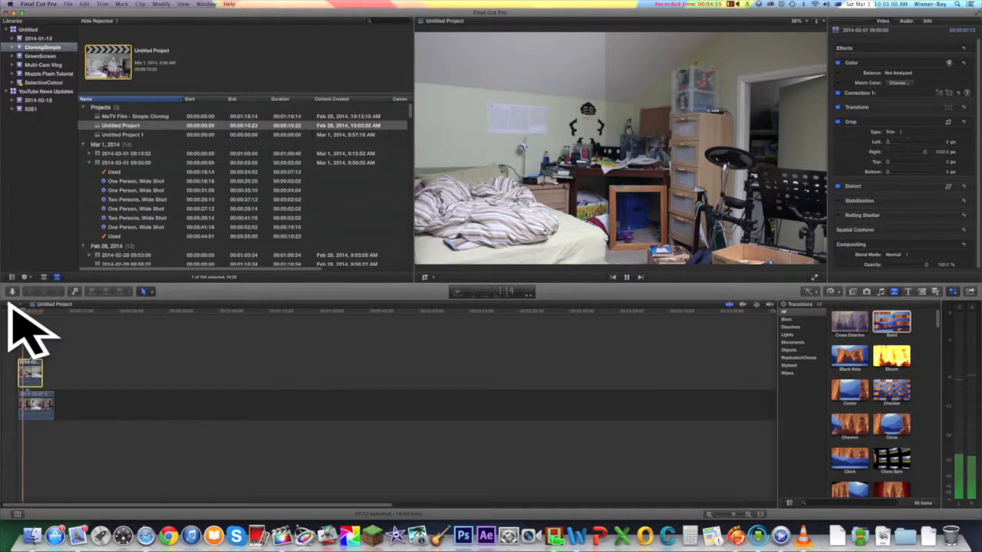
key("space")
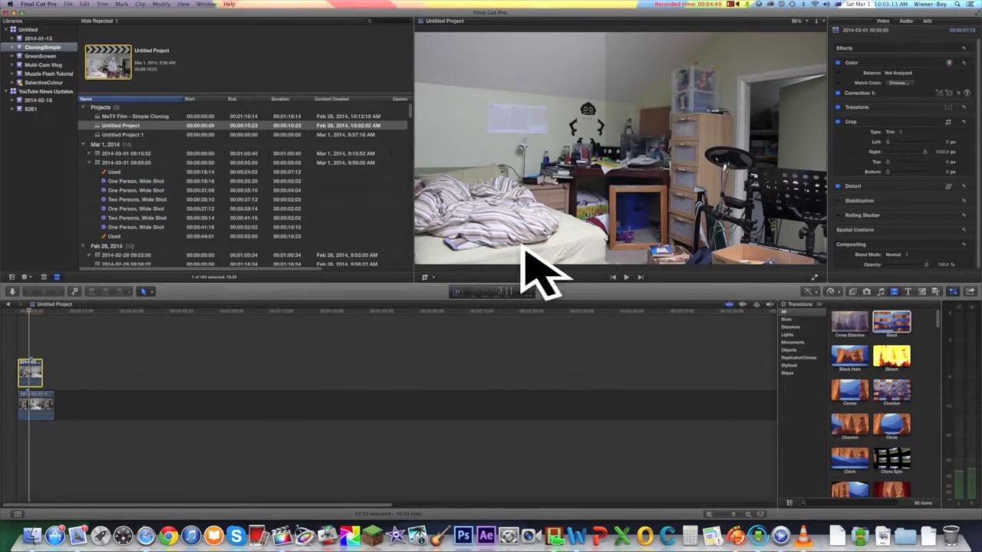
Step: Restore the upper clip's right side, trim about 890 px off its left instead, and apply the crop
left_click(425, 277)
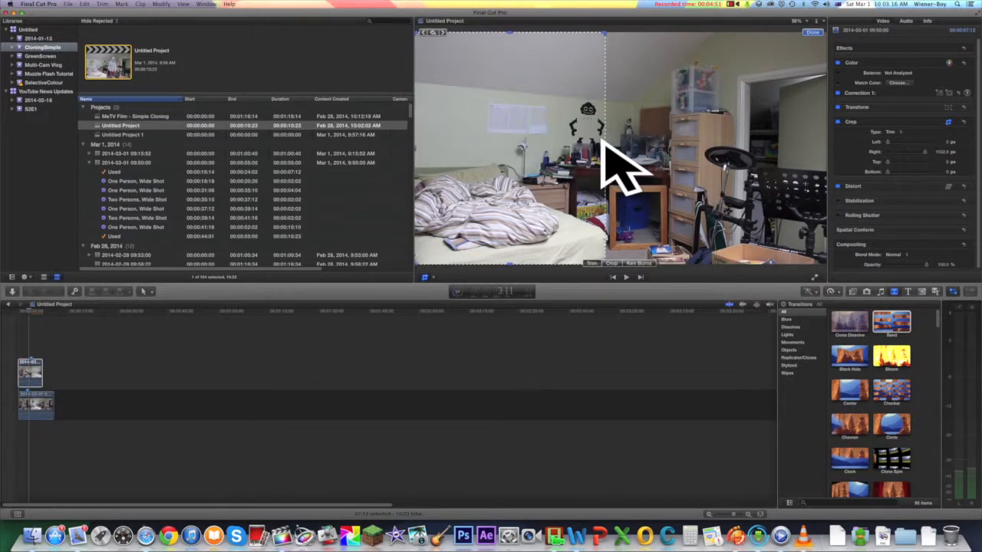
left_click_drag(603, 141, 835, 153)
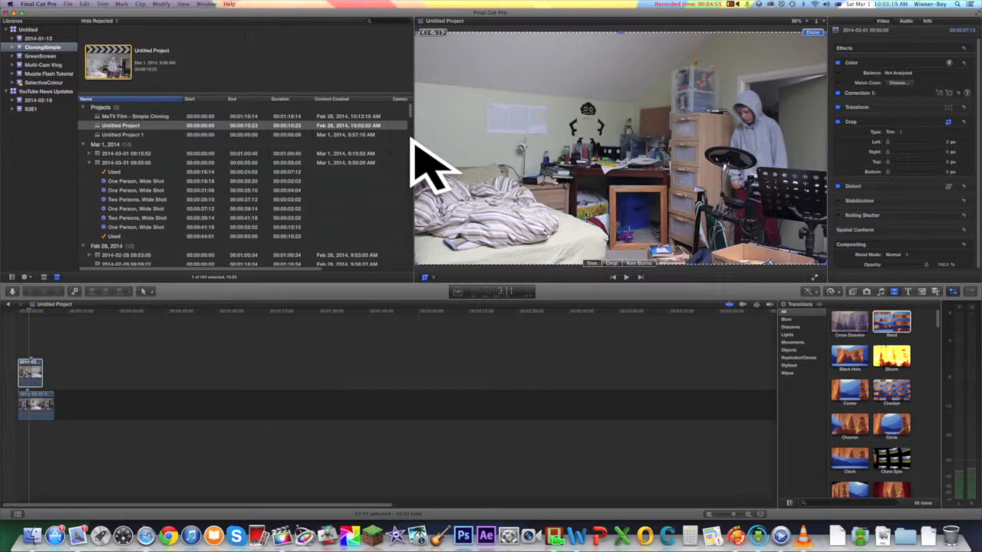
left_click_drag(411, 139, 607, 161)
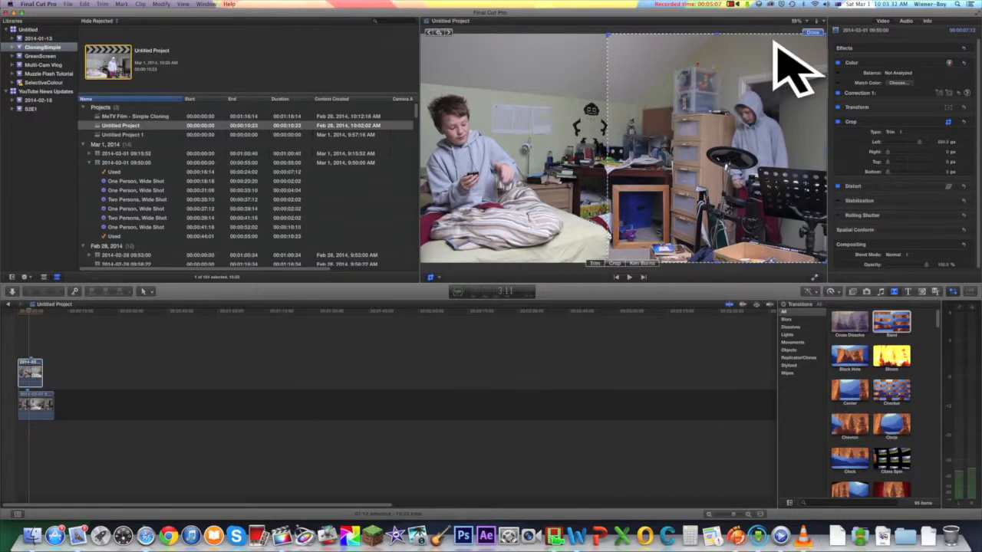
left_click(807, 31)
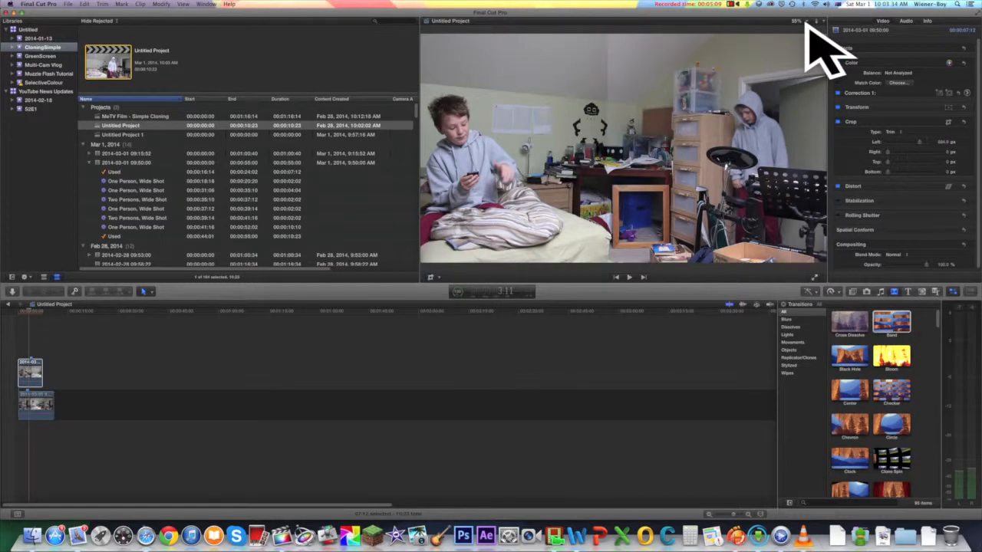
Step: Play the composite from the start to check both performances, and return the playhead to about 1:20
left_click_drag(28, 309, 8, 303)
key("space")
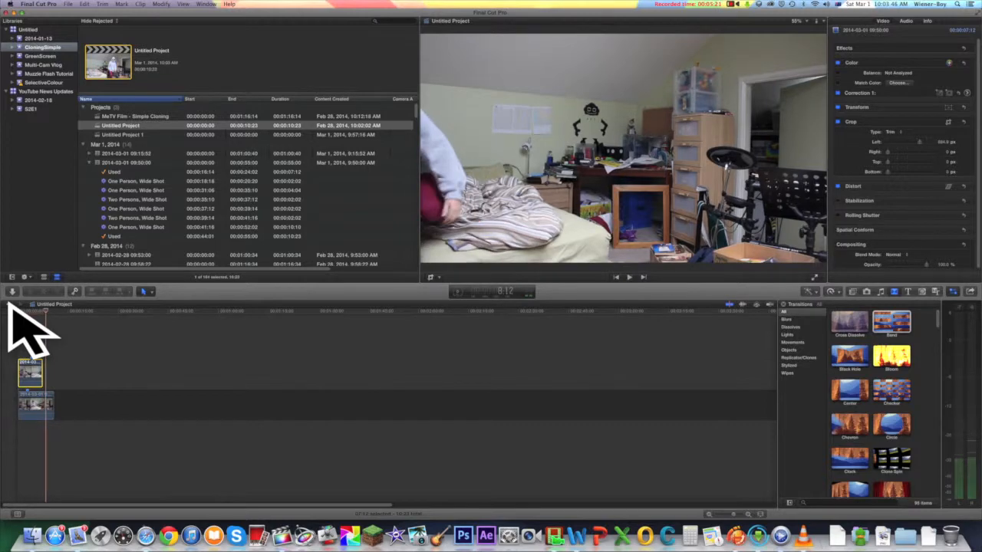
left_click(21, 311)
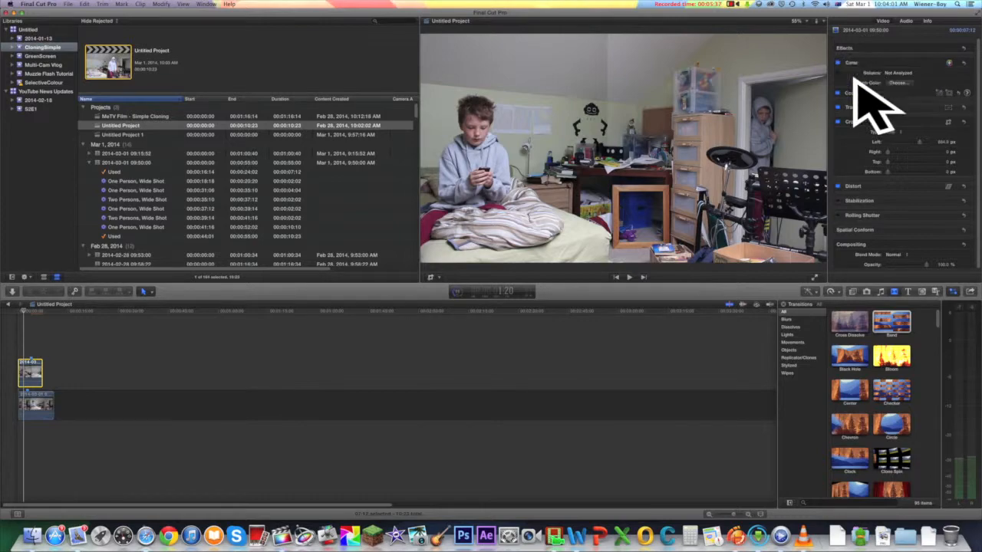
Step: Lower the upper clip's global exposure slightly in its color correction to match the lower clip, and return to the timeline start
left_click(950, 93)
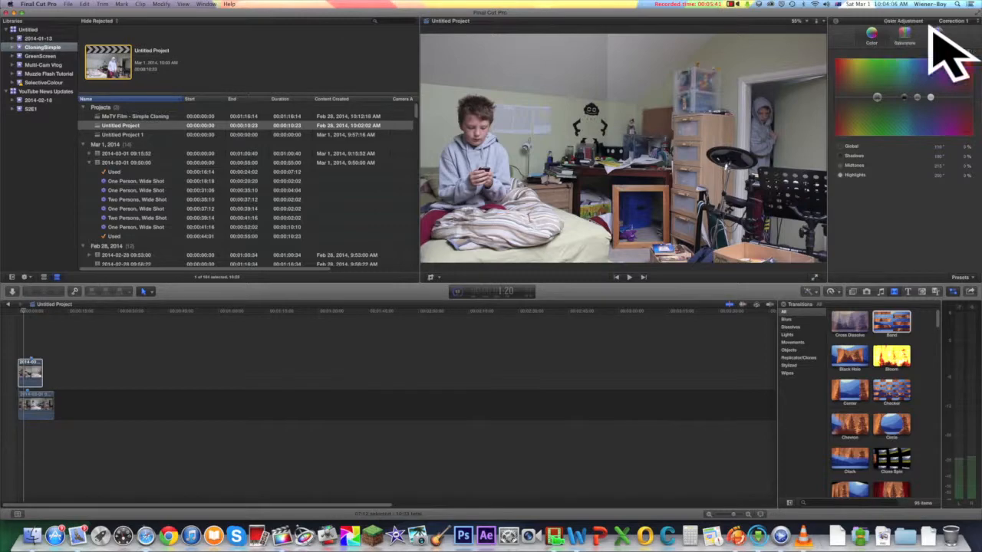
mouse_move(838, 87)
left_mouse_down()
mouse_move(837, 76)
mouse_move(837, 86)
left_mouse_up()
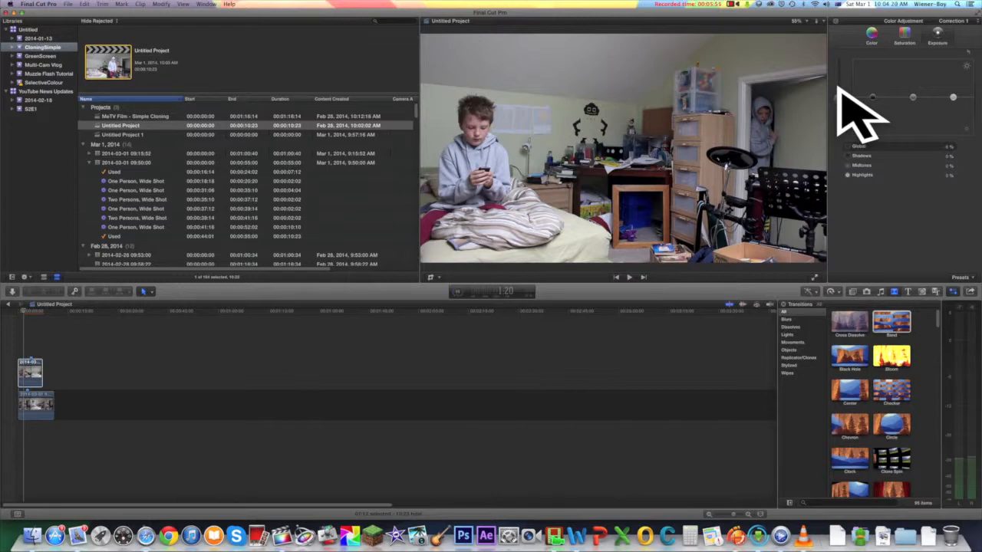
mouse_move(838, 89)
left_mouse_down()
mouse_move(840, 75)
mouse_move(838, 90)
left_mouse_up()
left_click(20, 309)
left_click_drag(20, 304, 9, 300)
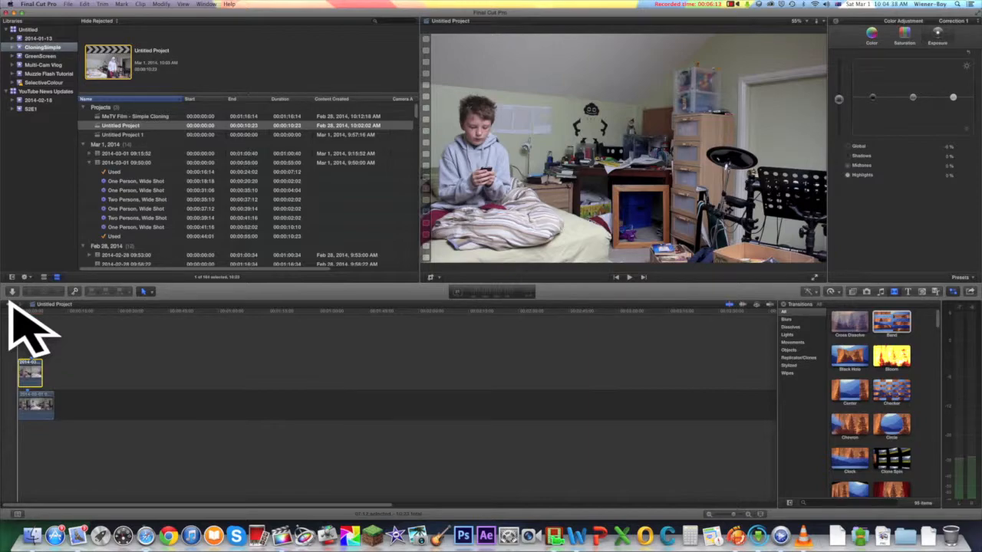
Step: Review the upper clip's color correction and play the composite from the start to compare the brightness of both halves
left_click(880, 29)
left_click(896, 26)
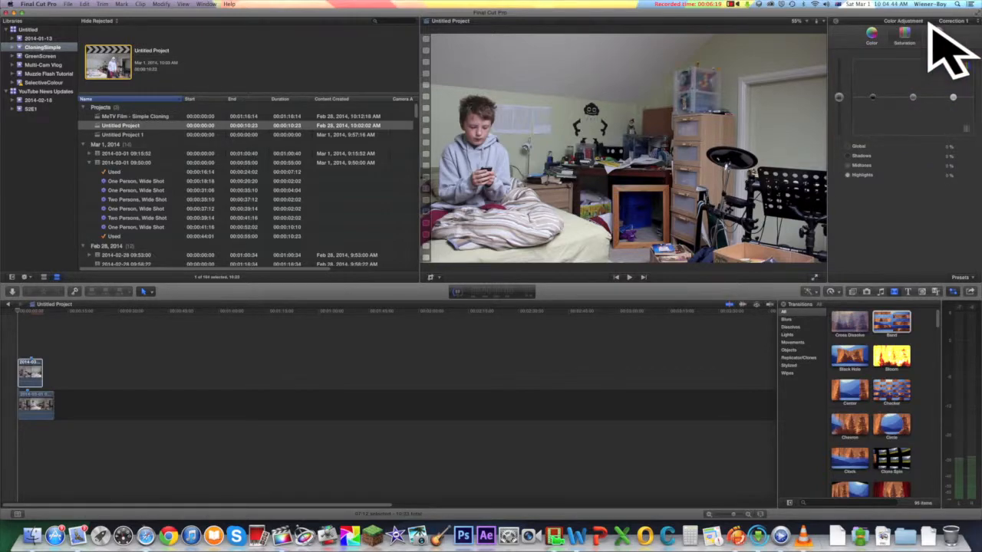
left_click_drag(55, 312, 13, 302)
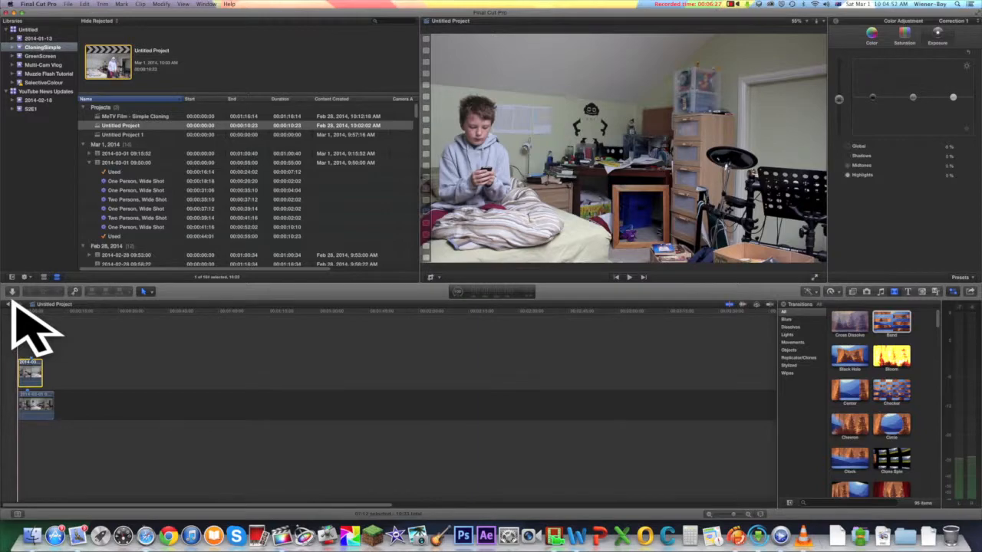
key("space")
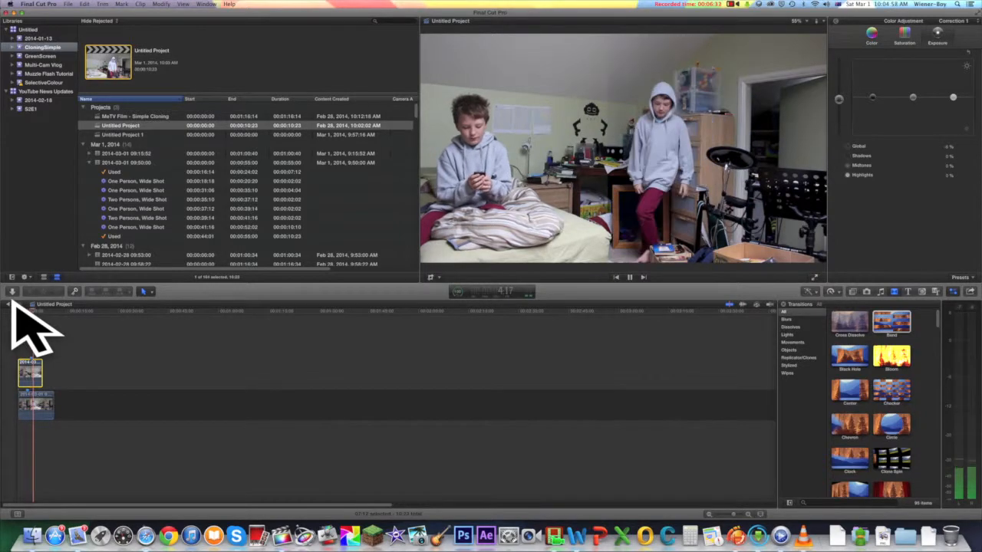
key("space")
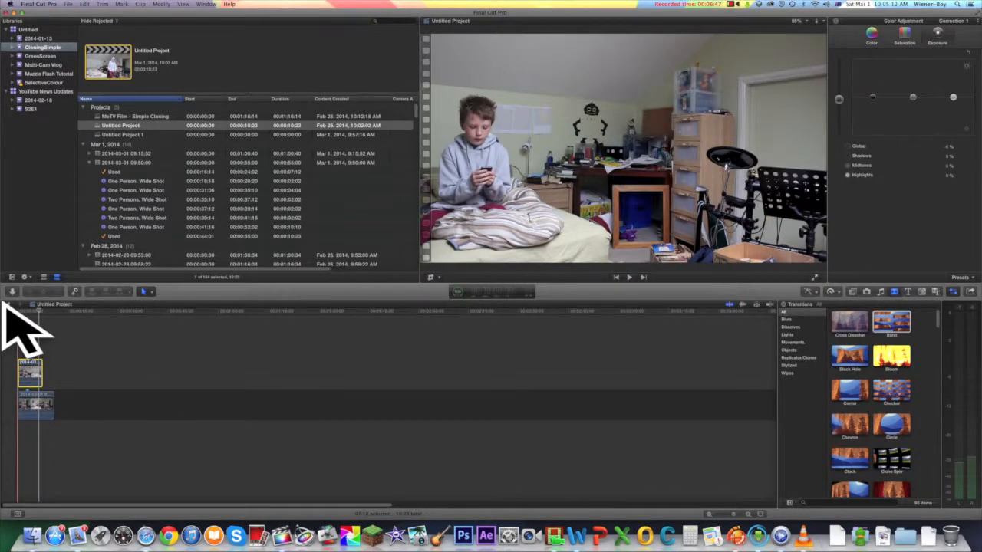
key("space")
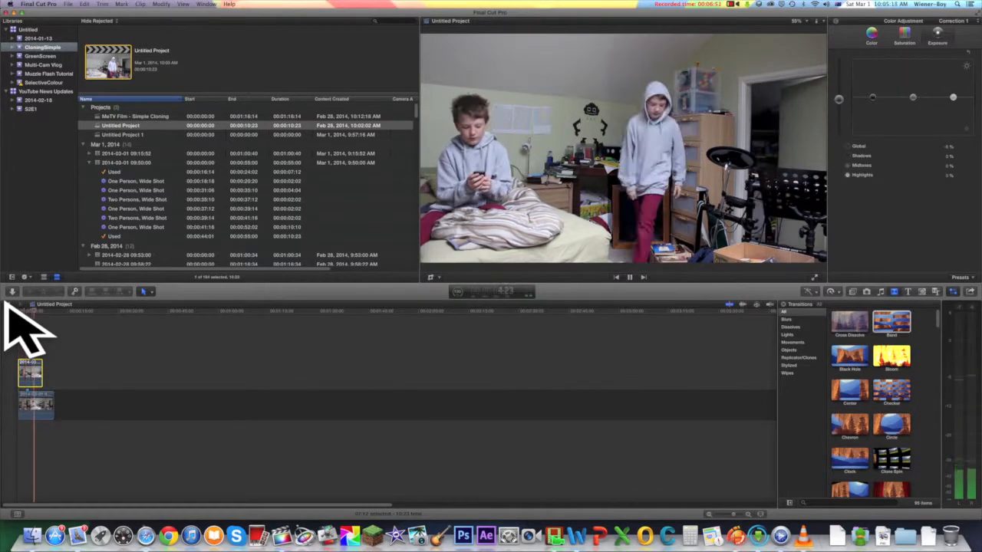
key("space")
Step: Set the upper clip's global exposure to 0% and return to the start of the timeline
left_click_drag(839, 99, 840, 98)
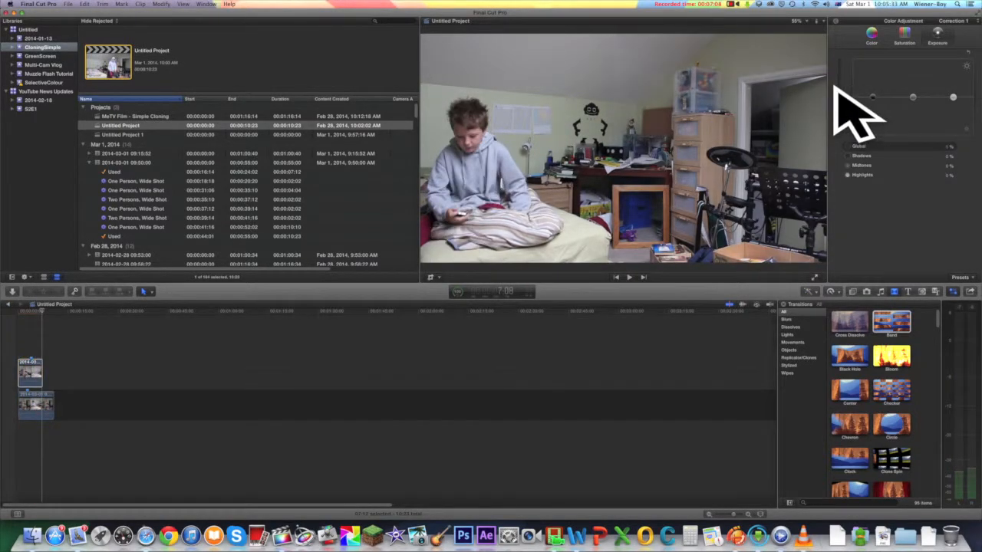
left_click(19, 312)
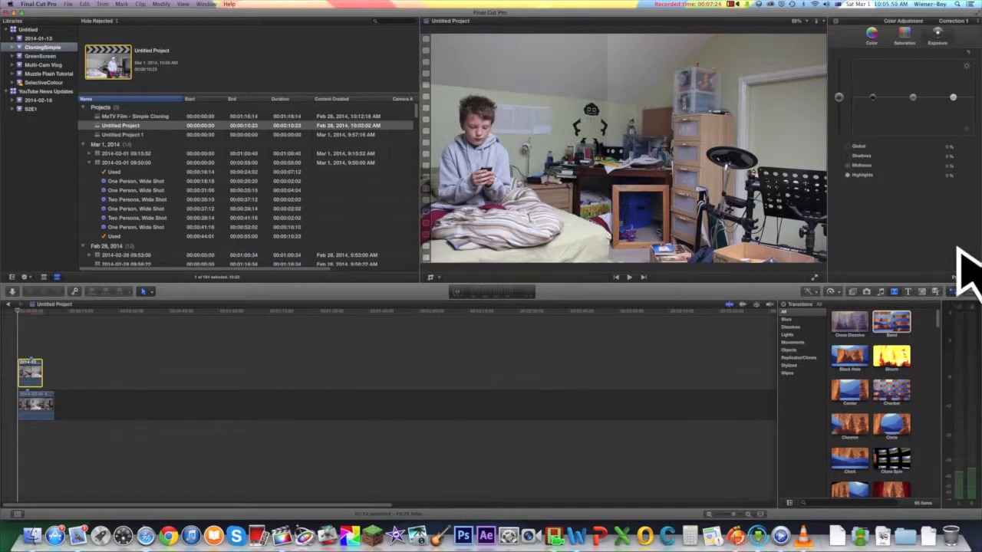
Step: Split the upper clip at about 6:10, near its end, and play across the cut to check it
mouse_move(34, 300)
left_mouse_down()
mouse_move(23, 305)
mouse_move(25, 344)
left_mouse_up()
key("super+b")
left_click(55, 318)
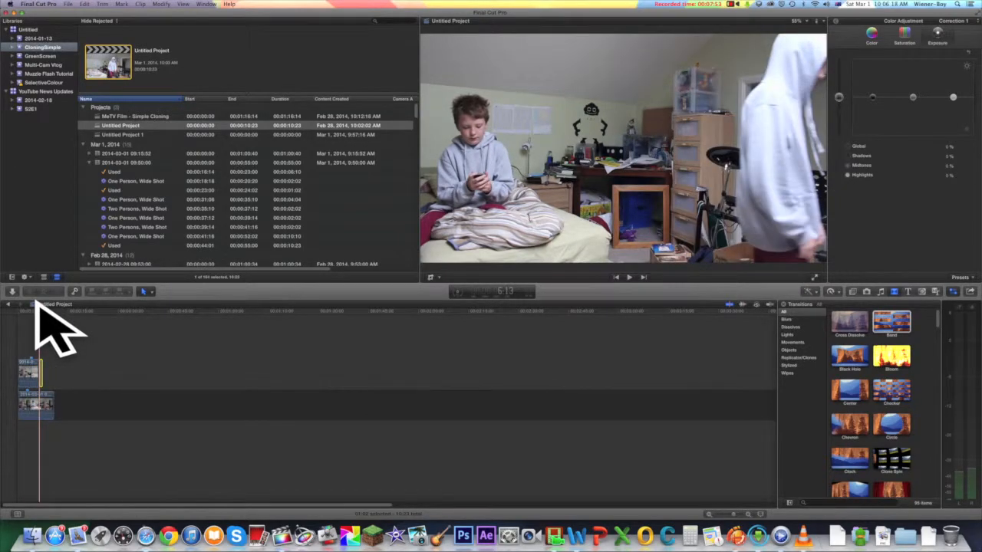
key("space")
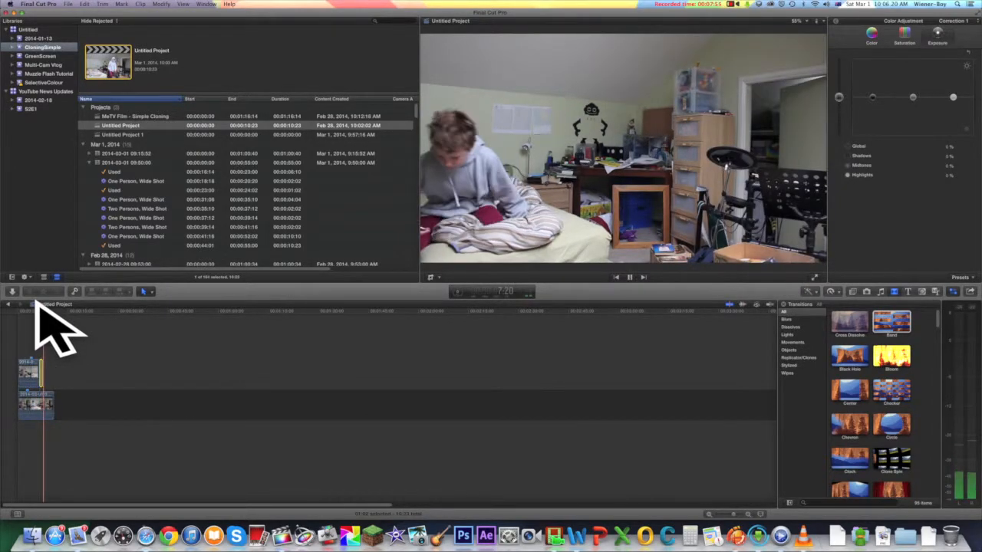
key("space")
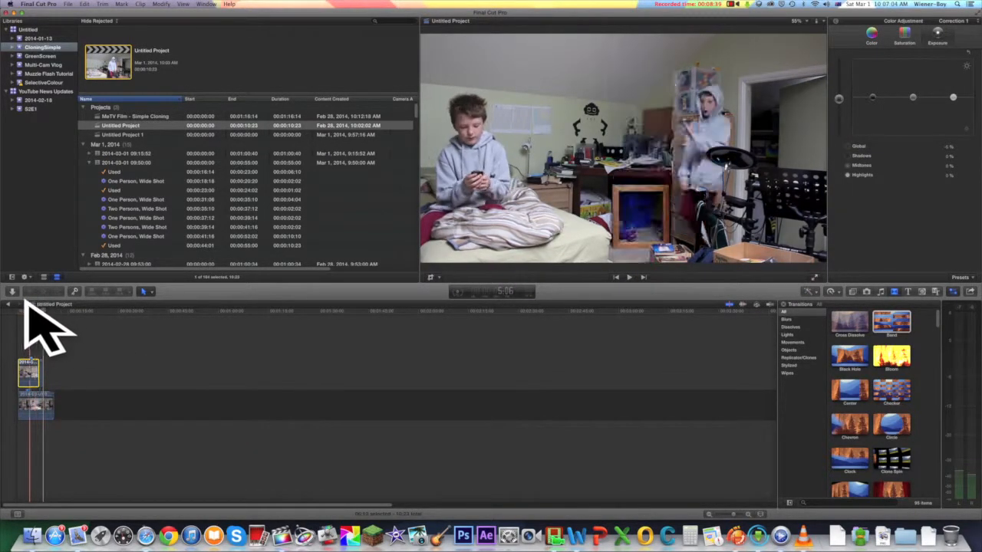
Step: Split the upper clip again at about 5:09 to isolate a short middle section, and play the composite to check the cuts
key("r")
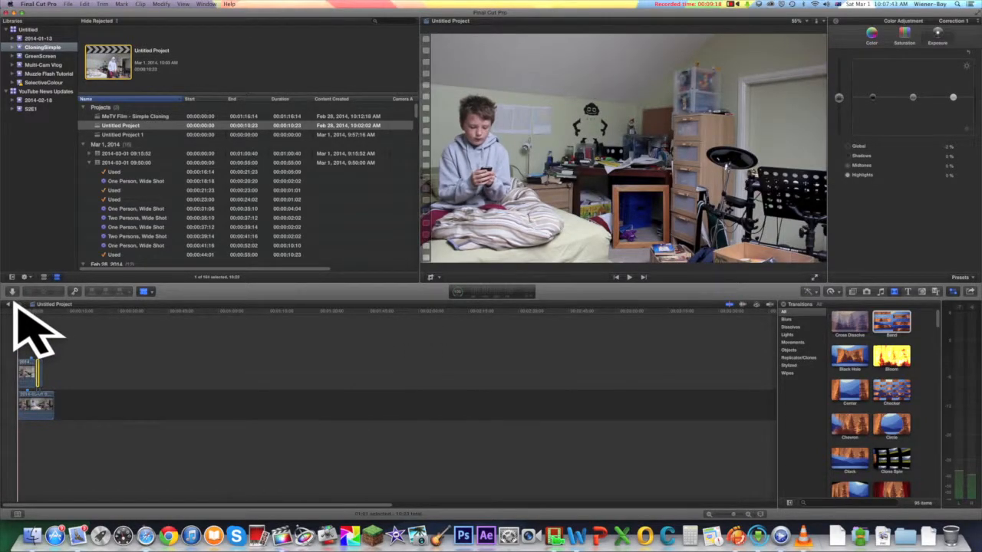
key("space")
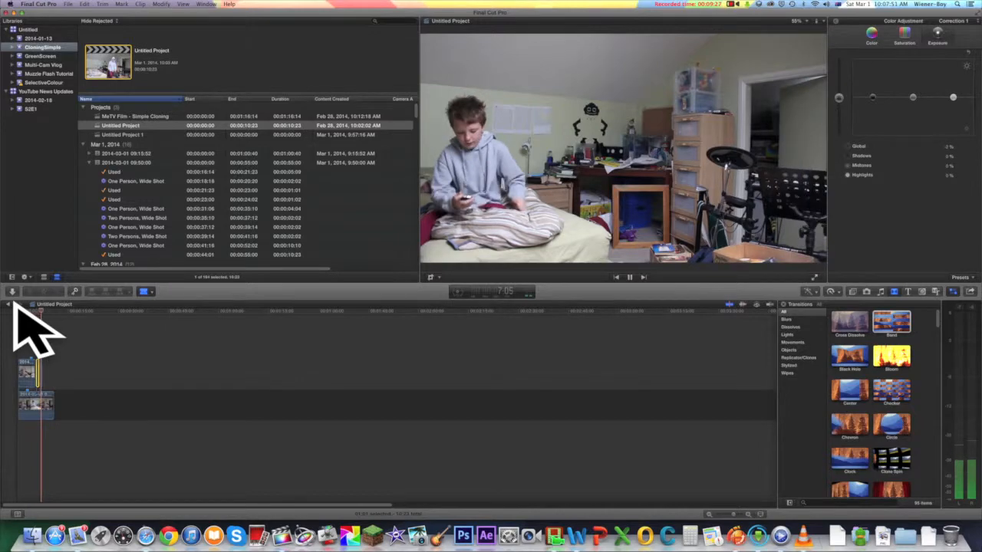
key("space")
left_click(25, 307)
key("space")
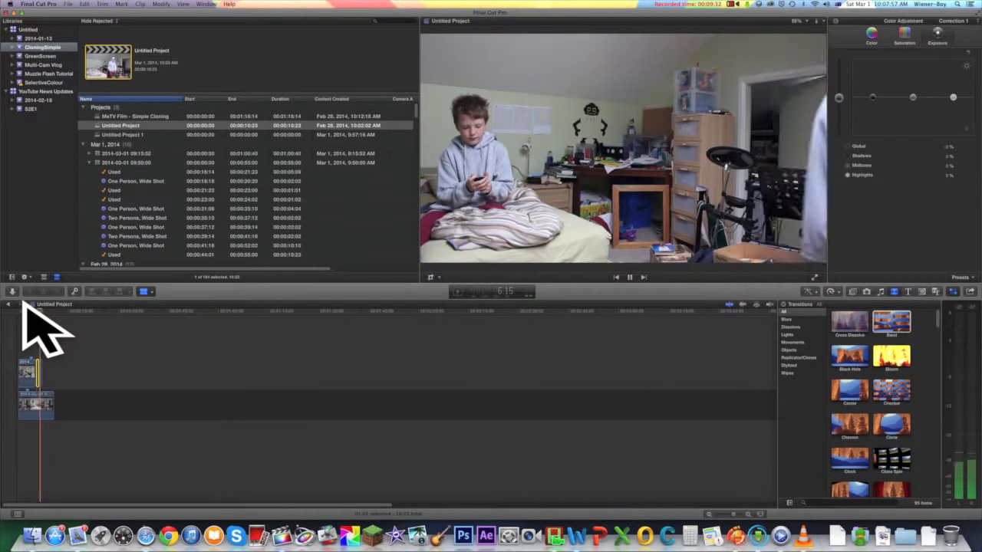
key("space")
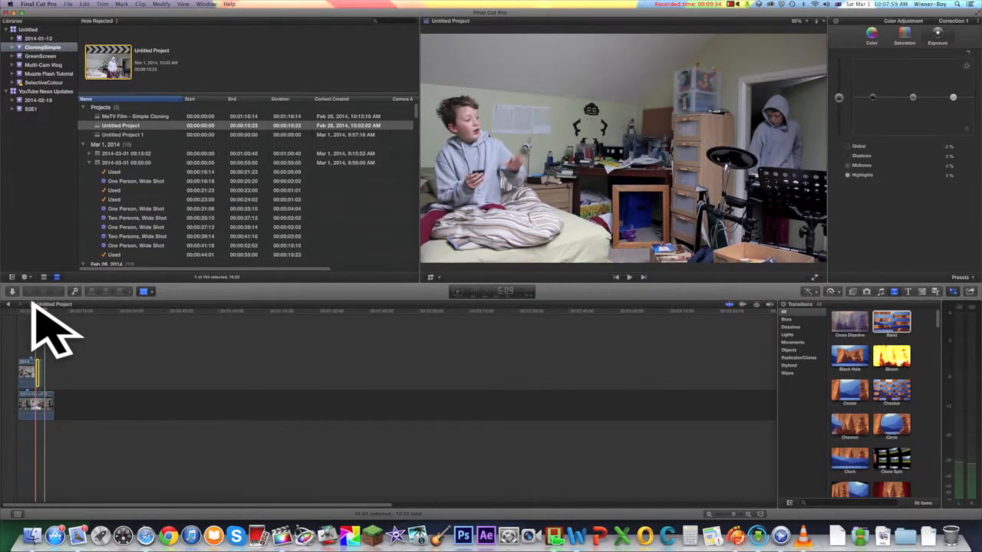